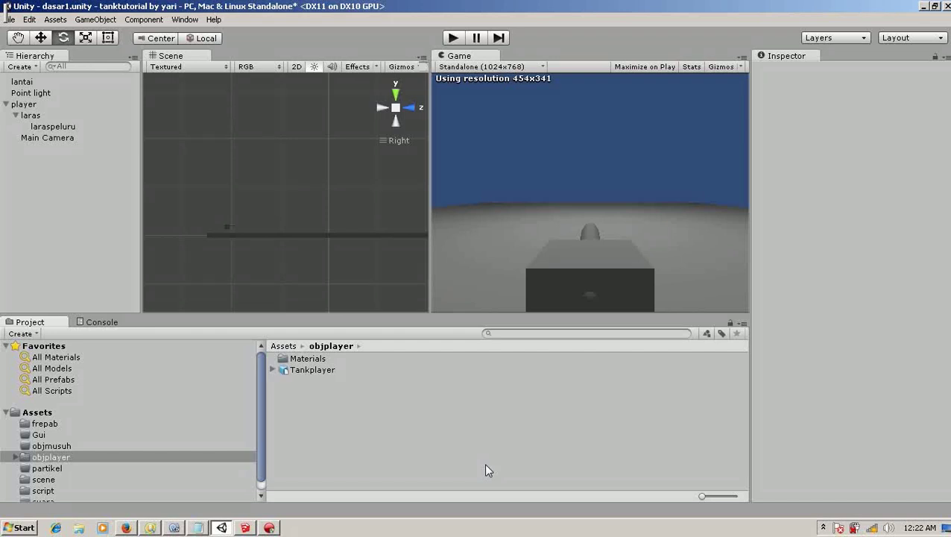
Frame the player object, then view Tankplayer.3ds import settings (Scale Factor 0.1) and rotate its preview.
double_click(24, 104)
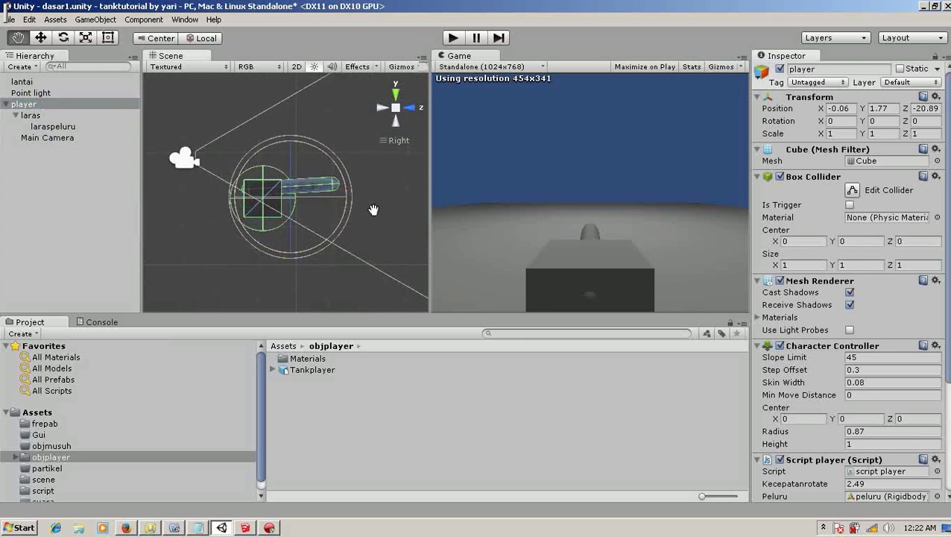
scroll(372, 207, "down", 2)
scroll(372, 206, "down", 1)
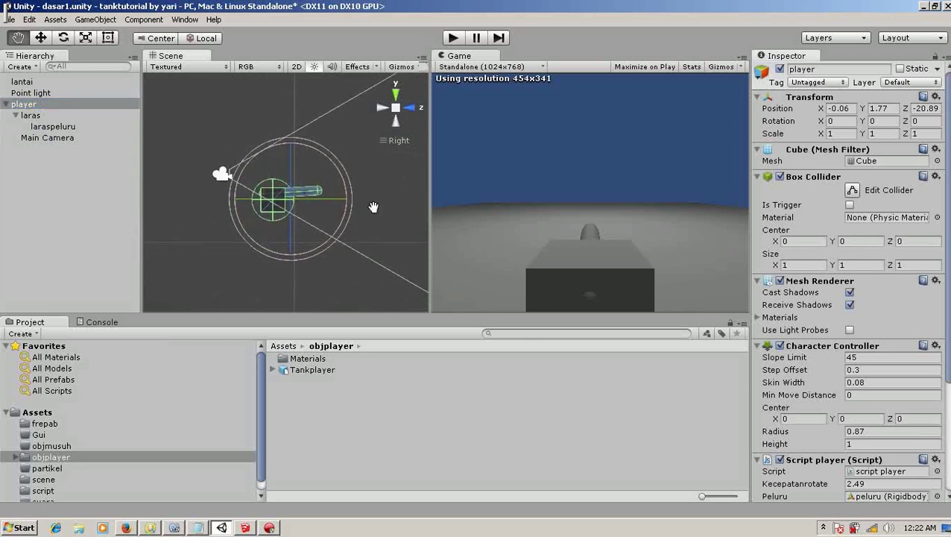
left_click(326, 370)
mouse_move(913, 474)
left_mouse_down()
mouse_move(872, 446)
mouse_move(833, 478)
left_mouse_up()
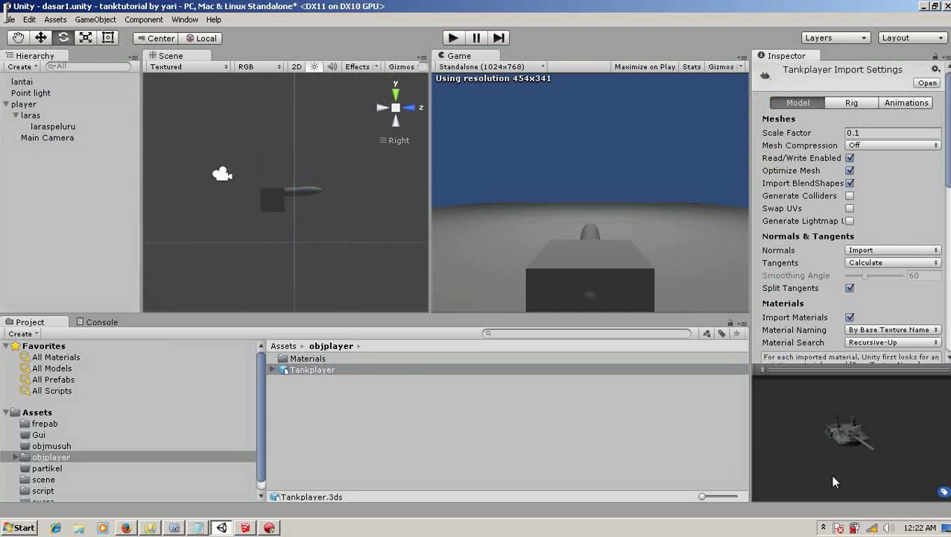
Inspect the tank preview from the side, then drag Tankplayer into the Hierarchy at 0,0,0.
left_click_drag(903, 435, 786, 404)
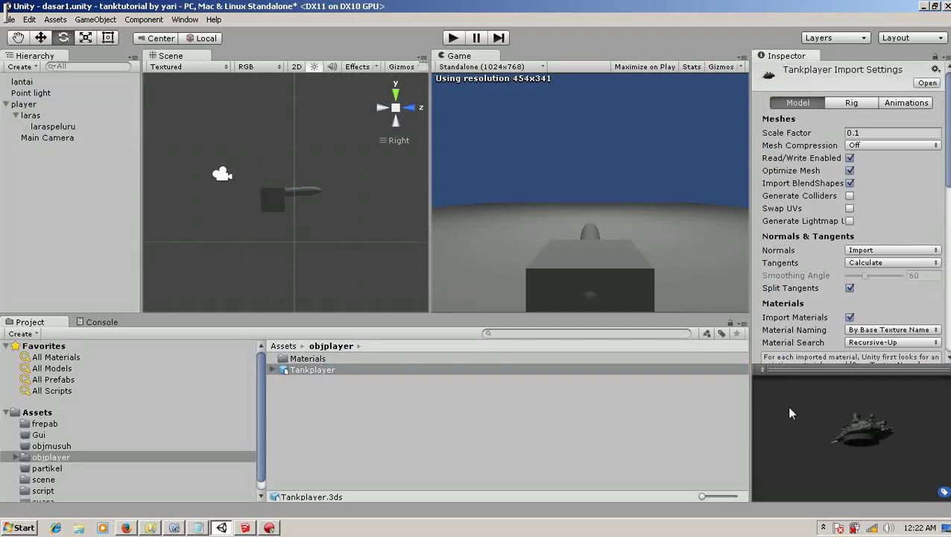
mouse_move(929, 421)
left_mouse_down()
mouse_move(814, 417)
mouse_move(864, 432)
mouse_move(906, 464)
mouse_move(911, 436)
left_mouse_up()
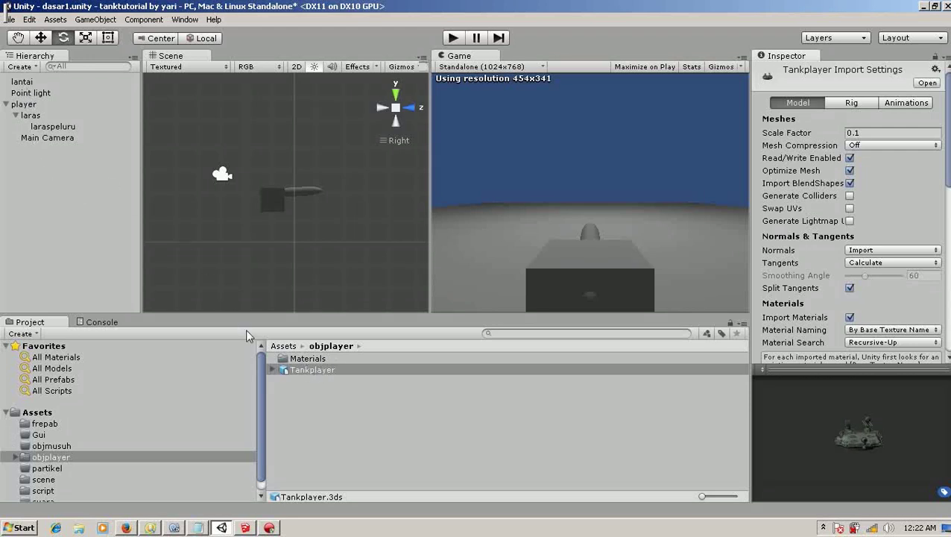
left_click_drag(325, 376, 49, 192)
Frame the Tankplayer model and shrink it with the Scale tool to 0.0731.
double_click(46, 147)
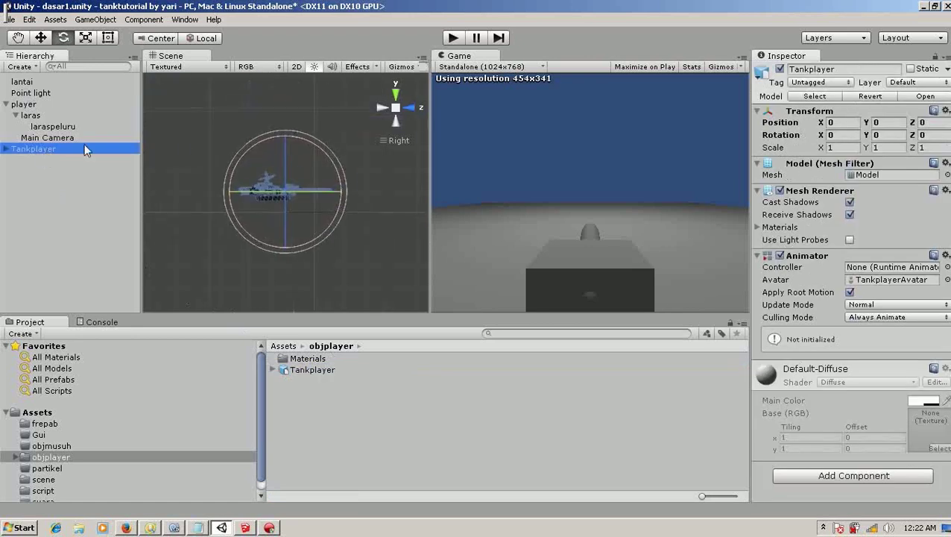
scroll(337, 245, "up", 2)
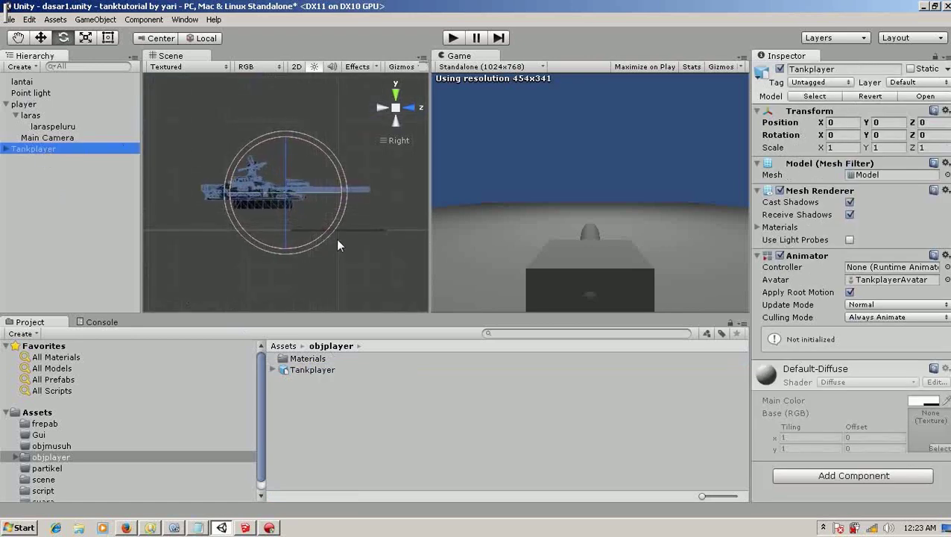
middle_click_drag(255, 215, 265, 219)
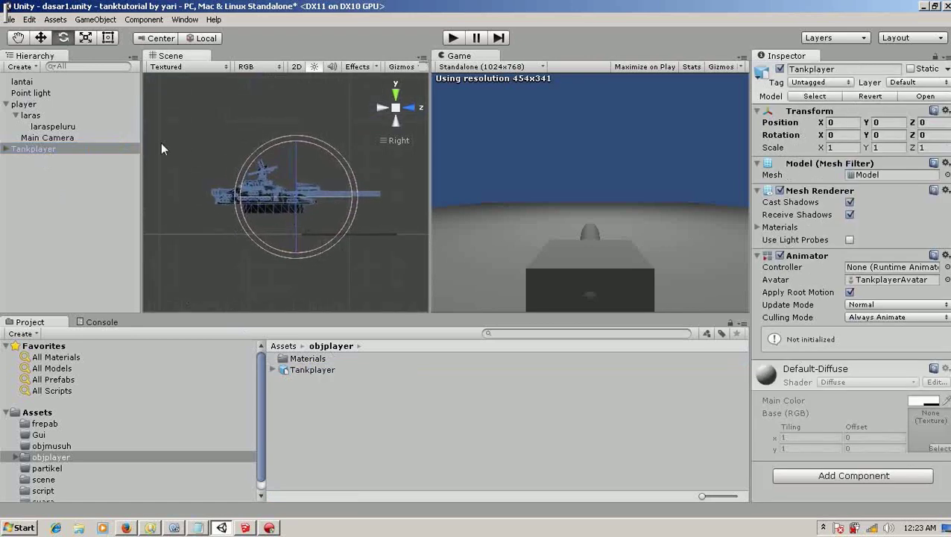
left_click(86, 38)
left_click_drag(296, 198, 234, 197)
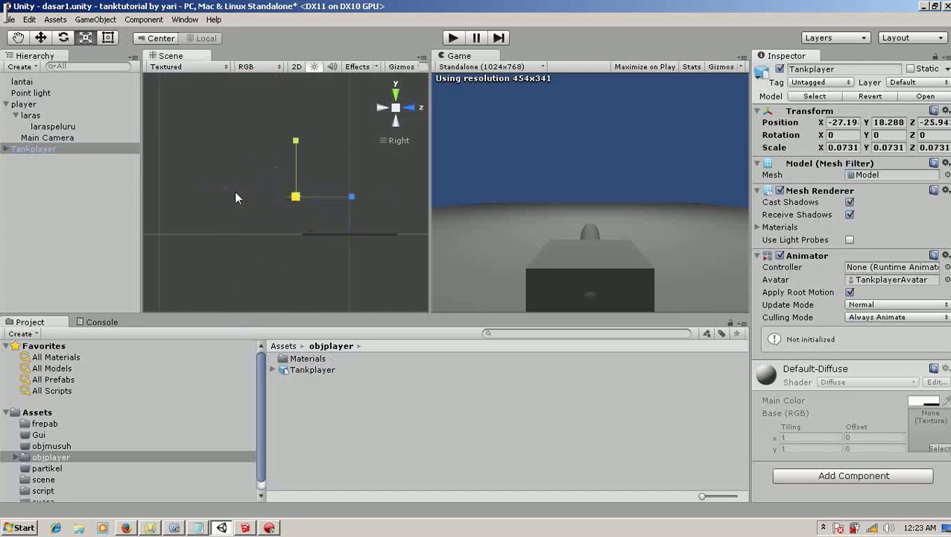
Set Tankplayer's position to 0, 0, 0 and view the scene from the top.
left_click(850, 123)
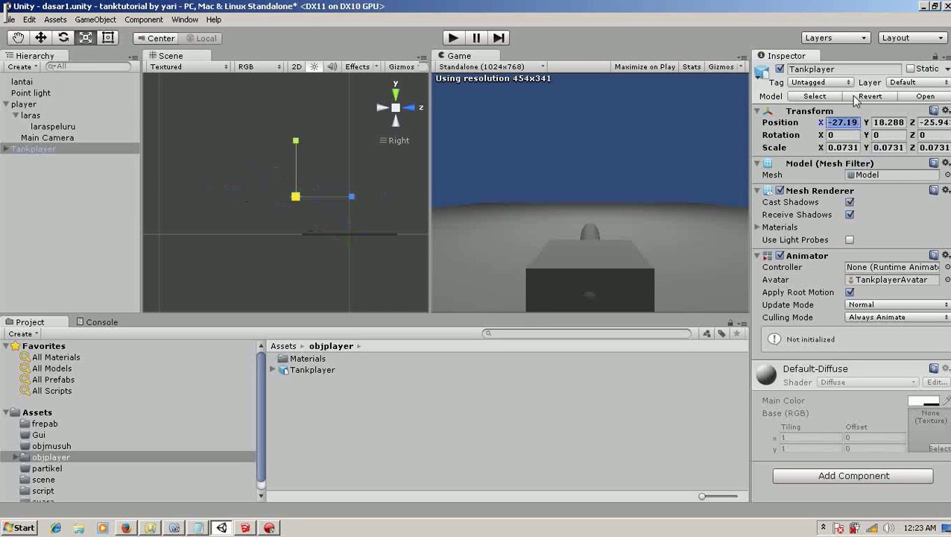
type("0")
left_click(889, 123)
type("0")
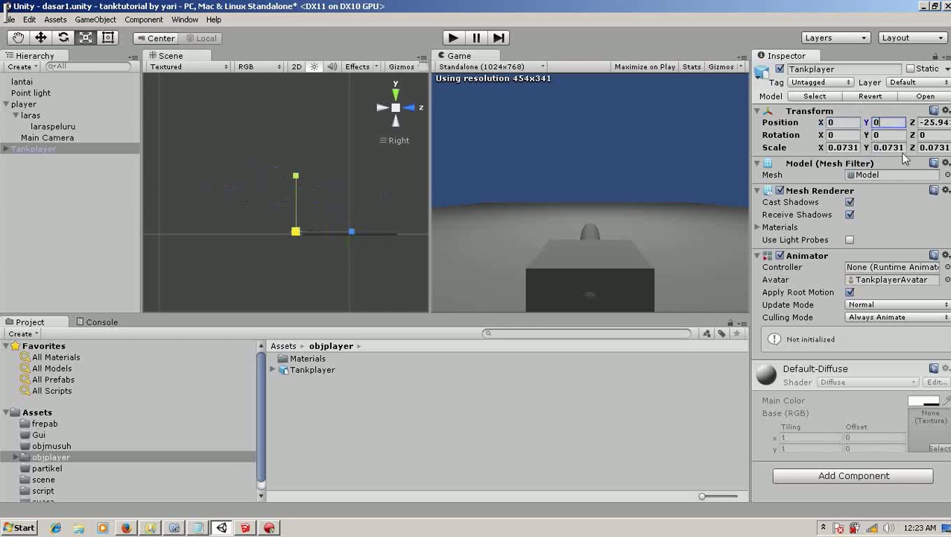
left_click(926, 121)
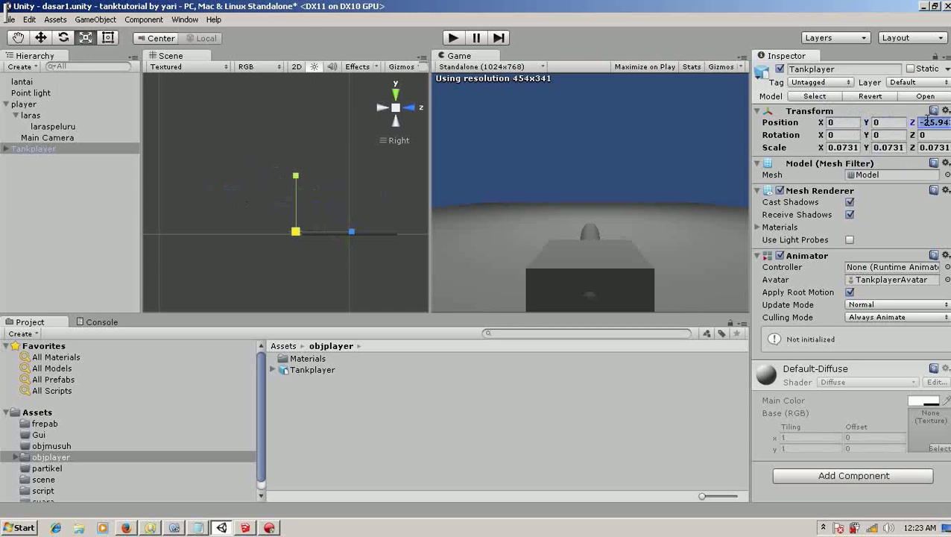
type("0")
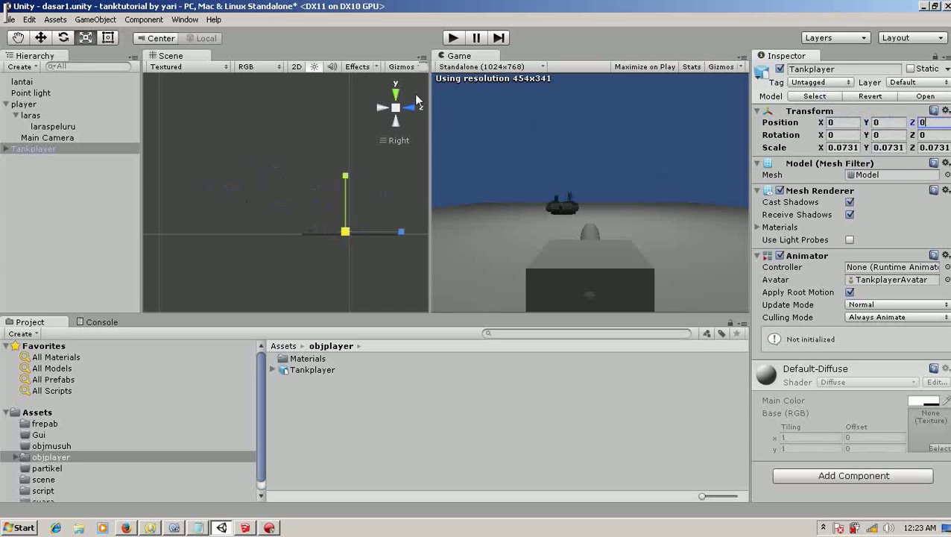
left_click(396, 93)
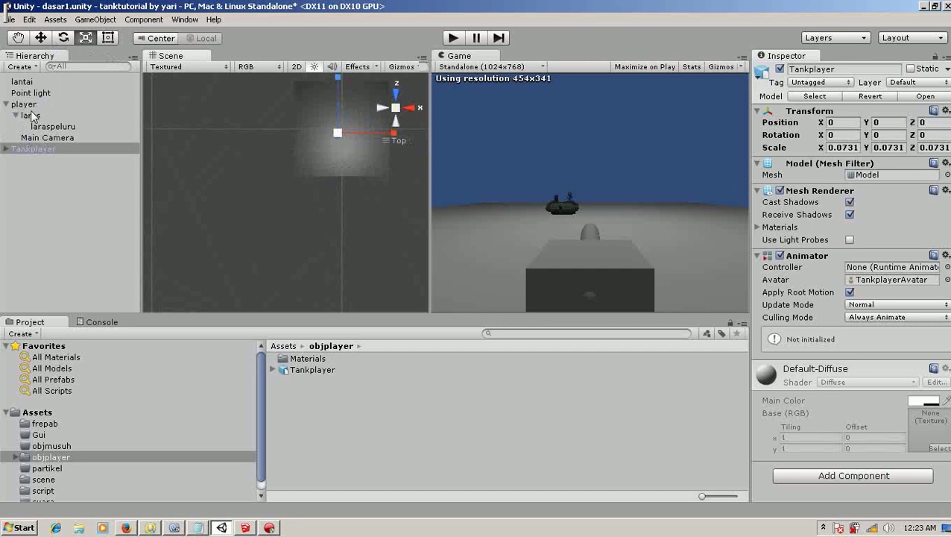
Move the tank along Z, X and Y toward the player's spot, lowering it to Y 0.74.
left_click(43, 38)
left_click_drag(336, 80, 333, 110)
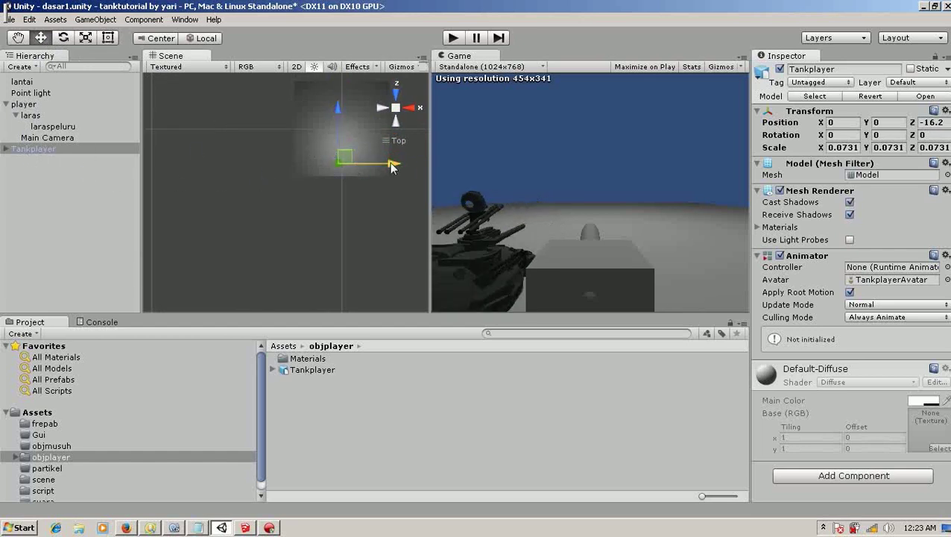
left_click_drag(389, 163, 395, 167)
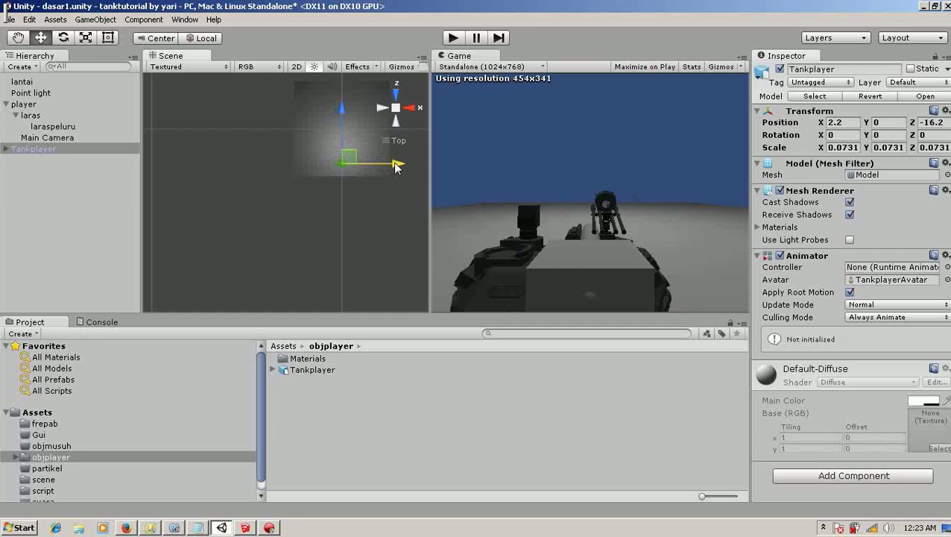
left_click_drag(395, 167, 400, 164)
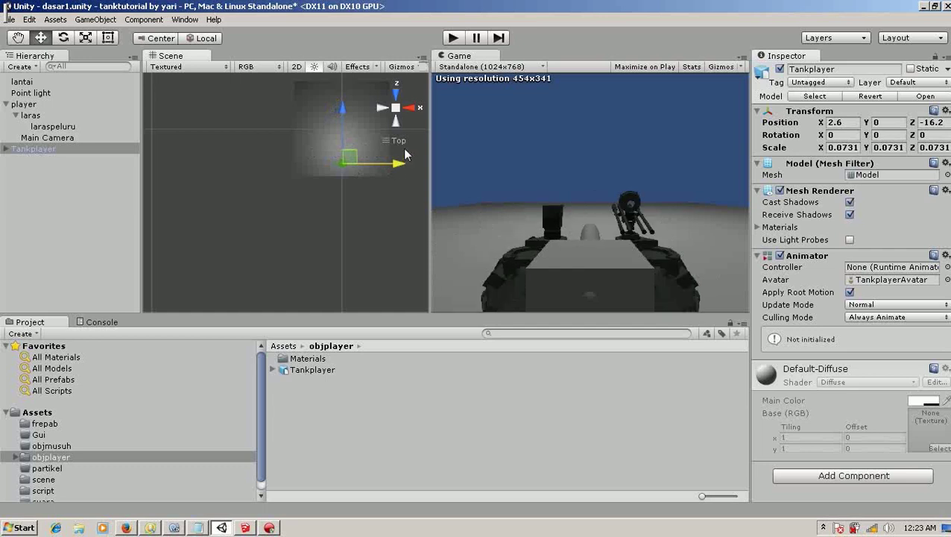
left_click(409, 108)
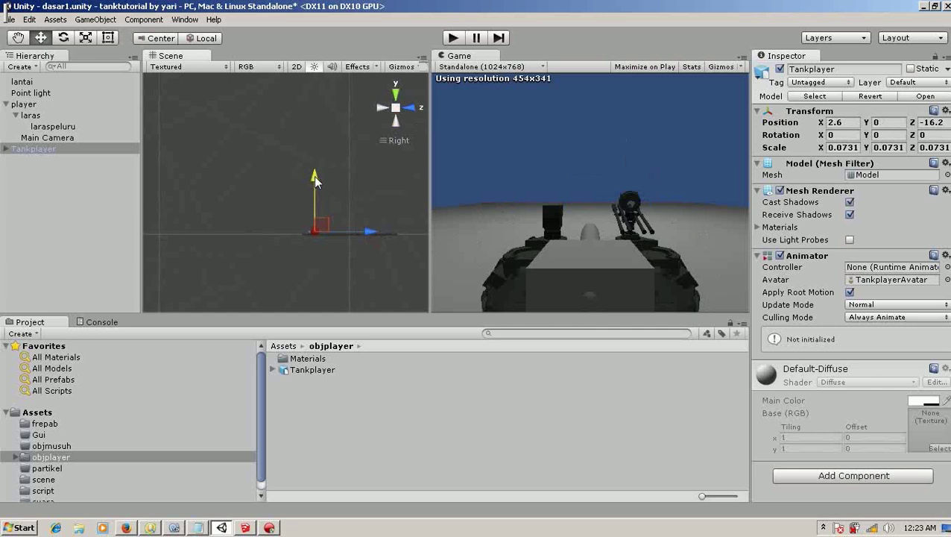
left_click_drag(314, 175, 314, 174)
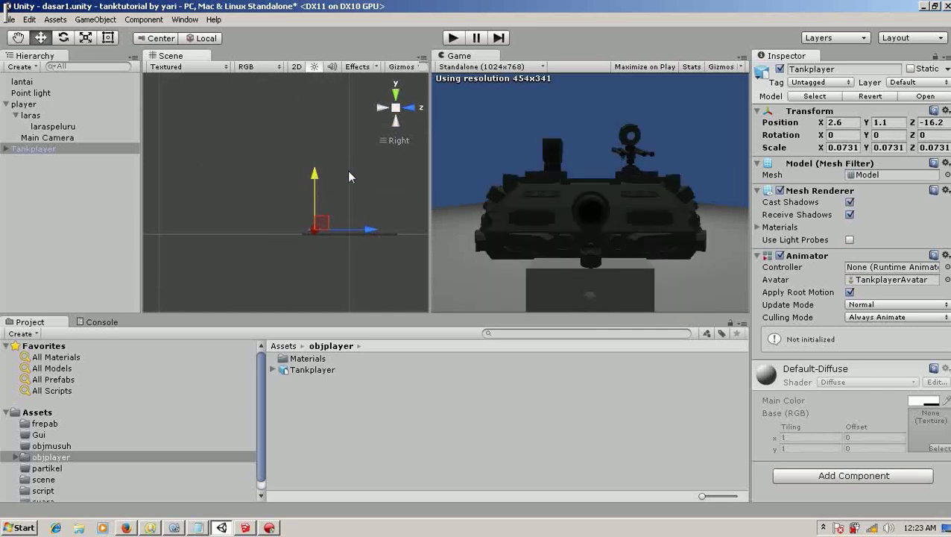
middle_click_drag(320, 244, 260, 174)
scroll(286, 228, "up", 2)
scroll(282, 230, "up", 2)
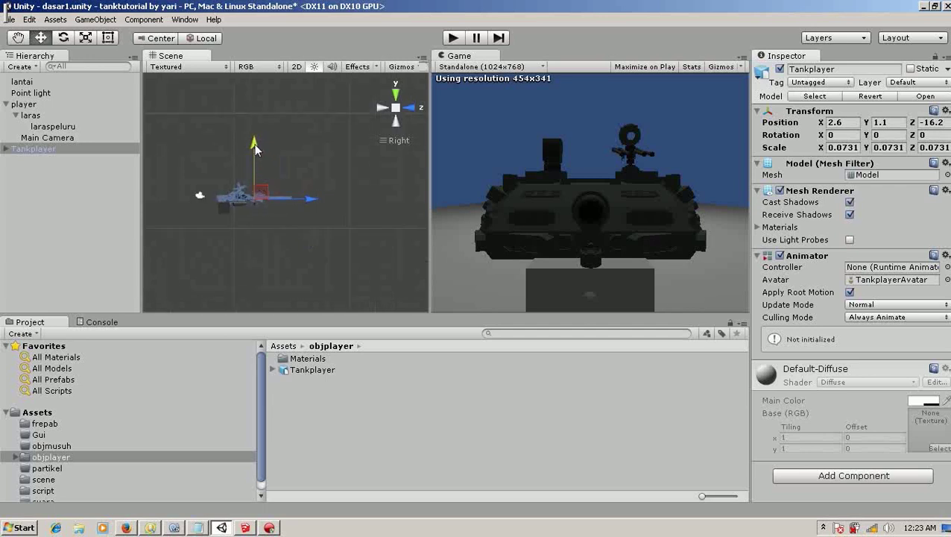
left_click_drag(256, 149, 254, 150)
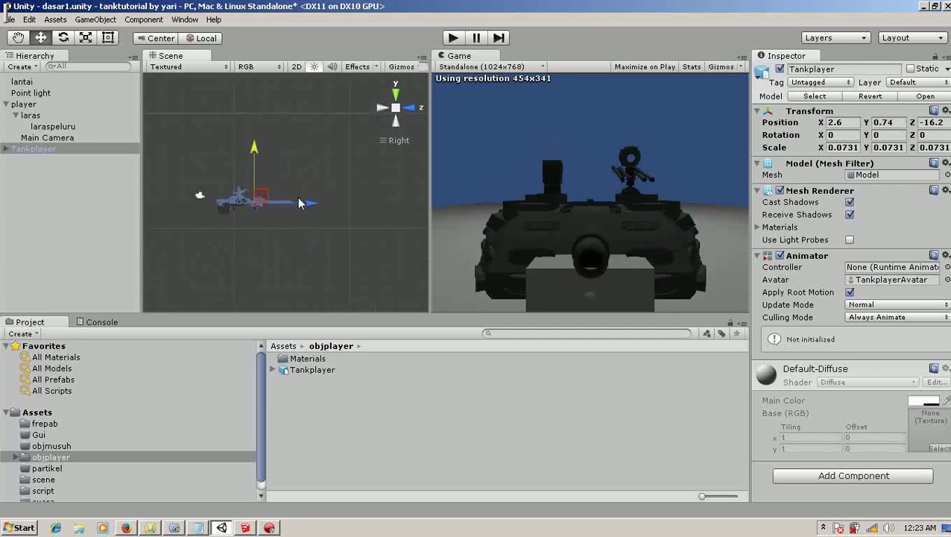
left_click_drag(308, 201, 296, 208)
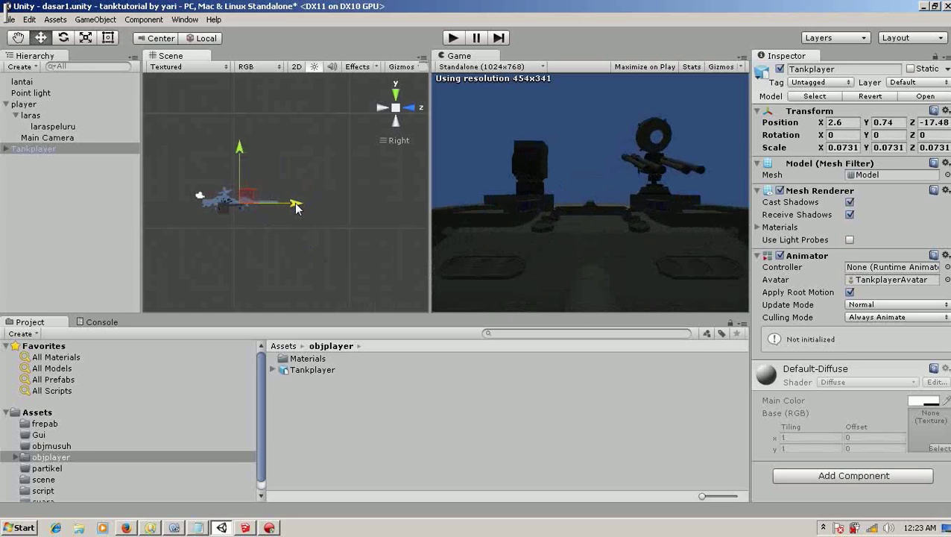
Shrink the tank to 0.0521 and fine-tune its position in front of the camera.
left_click(86, 38)
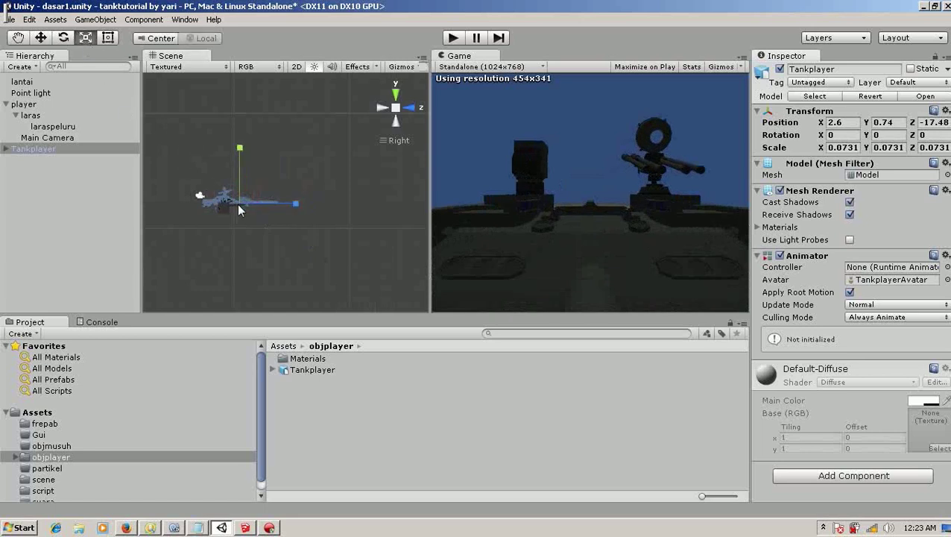
scroll(270, 203, "down", 1)
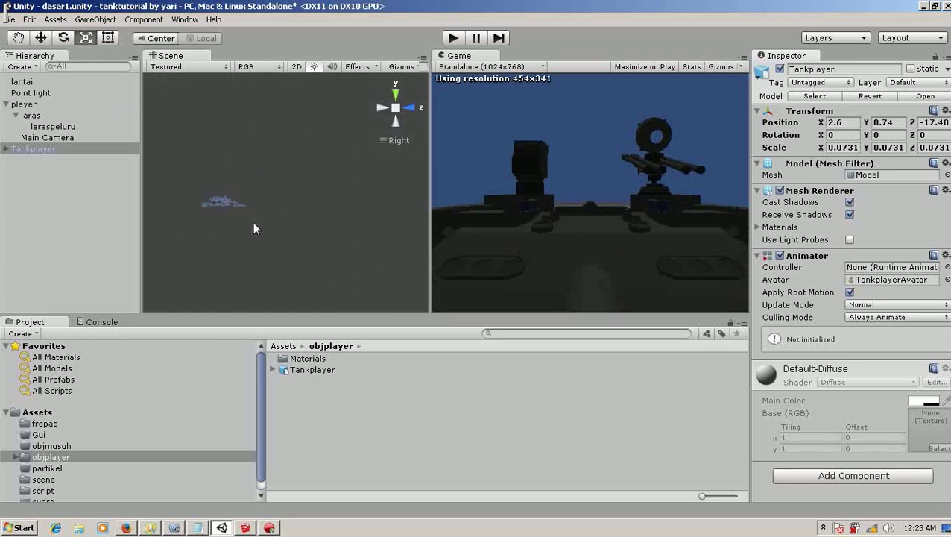
mouse_move(243, 211)
left_mouse_down()
mouse_move(213, 215)
mouse_move(246, 198)
left_mouse_up()
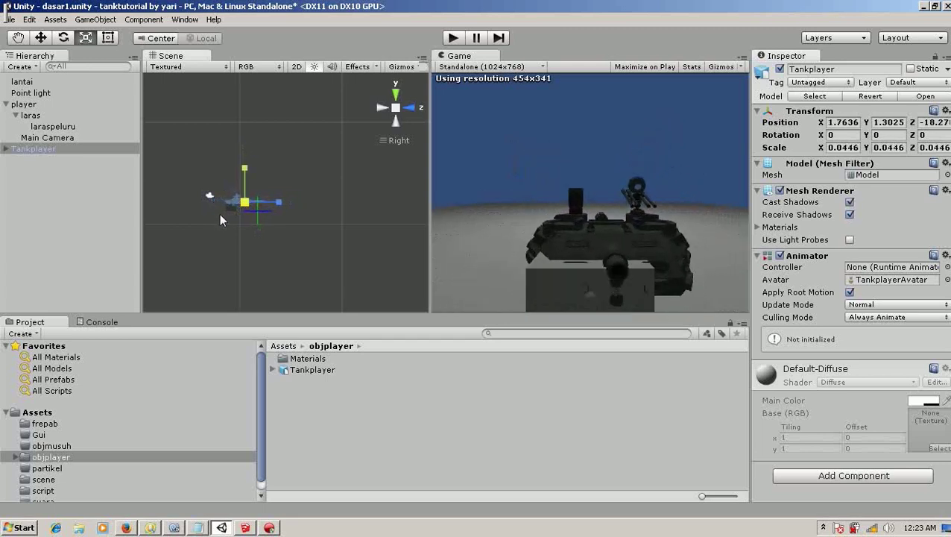
left_click(41, 38)
mouse_move(312, 210)
left_mouse_down()
mouse_move(296, 206)
mouse_move(359, 216)
left_mouse_up()
key("f")
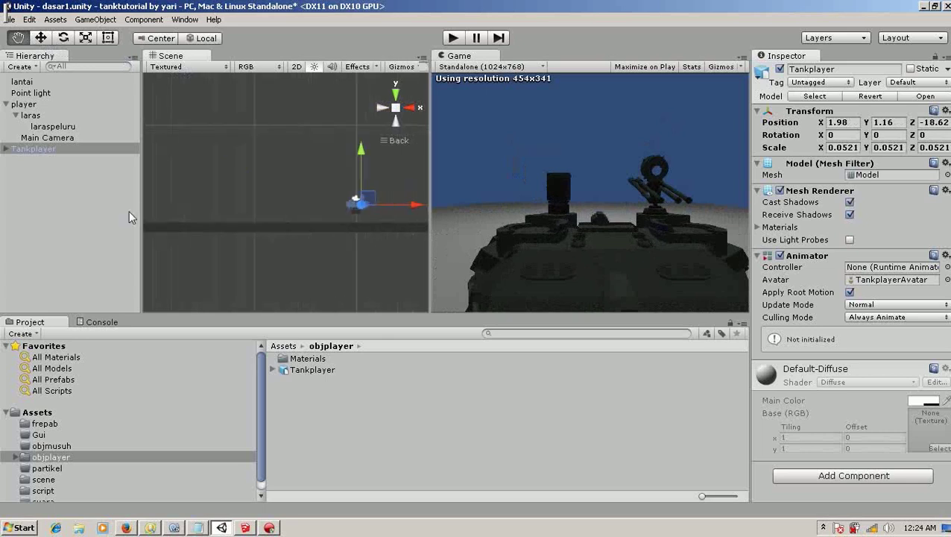
left_click_drag(340, 225, 336, 225)
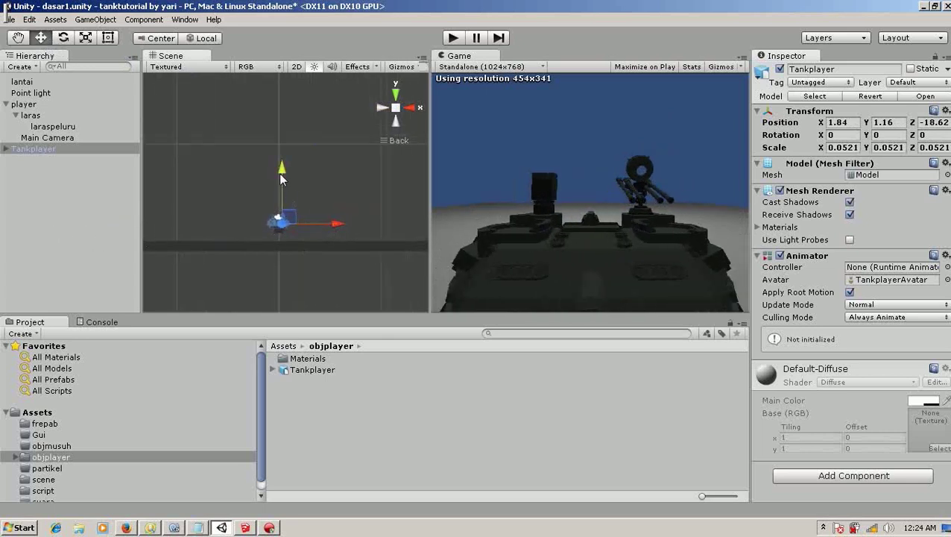
left_click_drag(281, 173, 281, 176)
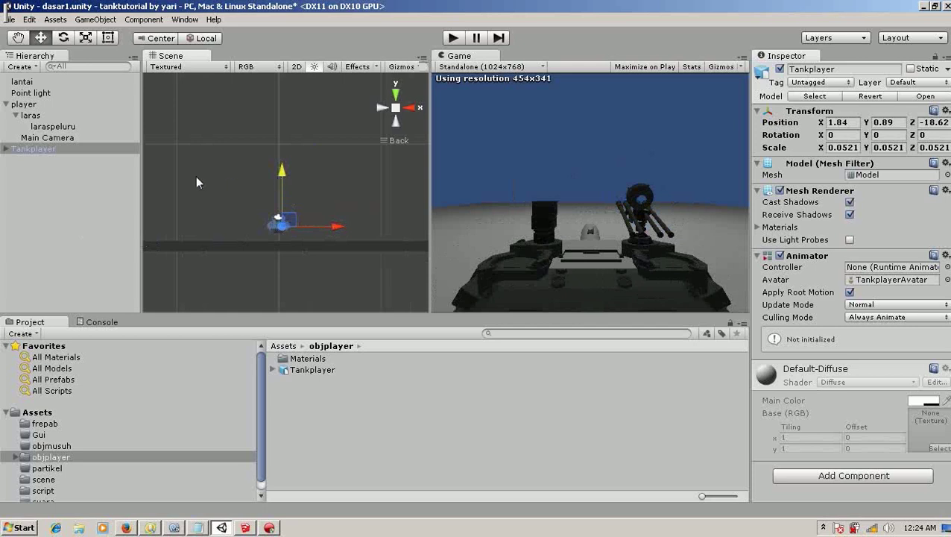
Make Tankplayer a child of the player object in the Hierarchy.
left_click(41, 150)
left_click_drag(40, 152, 30, 105)
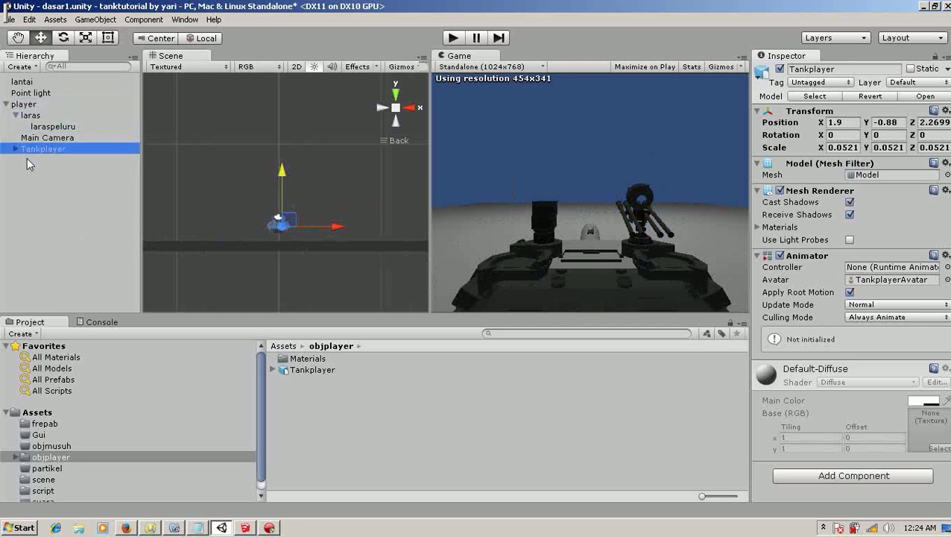
left_click(6, 105)
Select and expand player, then zoom and orbit the Scene view in close on the tank.
left_click(23, 105)
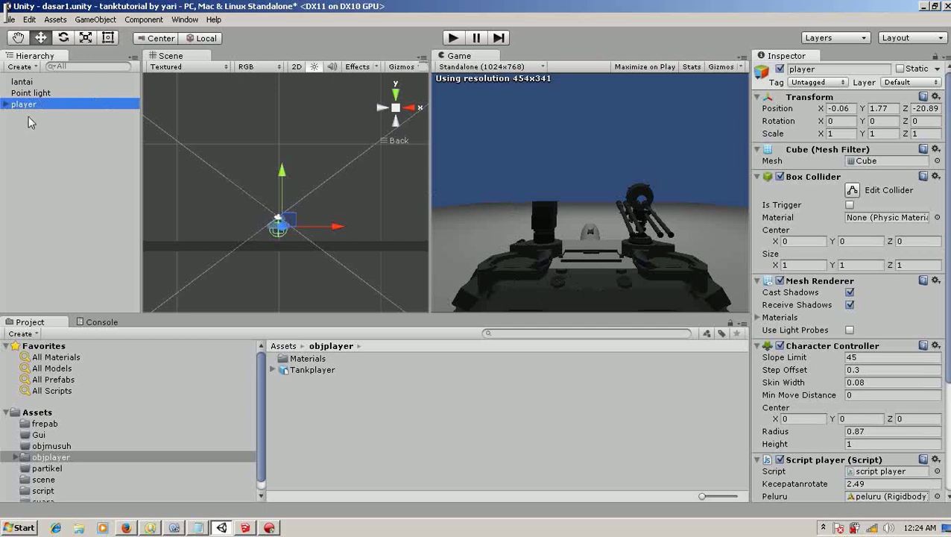
left_click(6, 105)
scroll(322, 259, "up", 2)
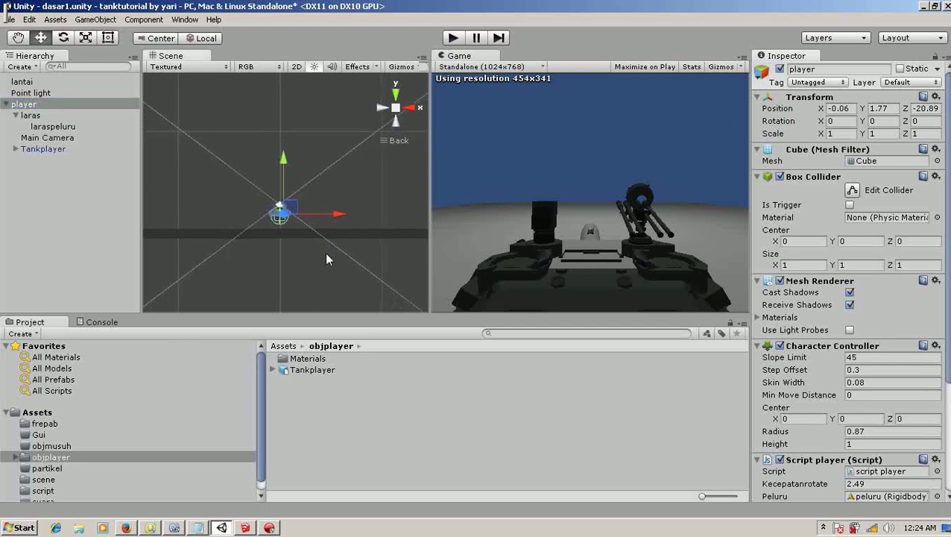
scroll(328, 252, "up", 2)
middle_click_drag(332, 251, 323, 201)
scroll(324, 201, "up", 2)
scroll(323, 200, "up", 2)
scroll(334, 203, "up", 2)
left_click_drag(335, 202, 333, 171, "alt")
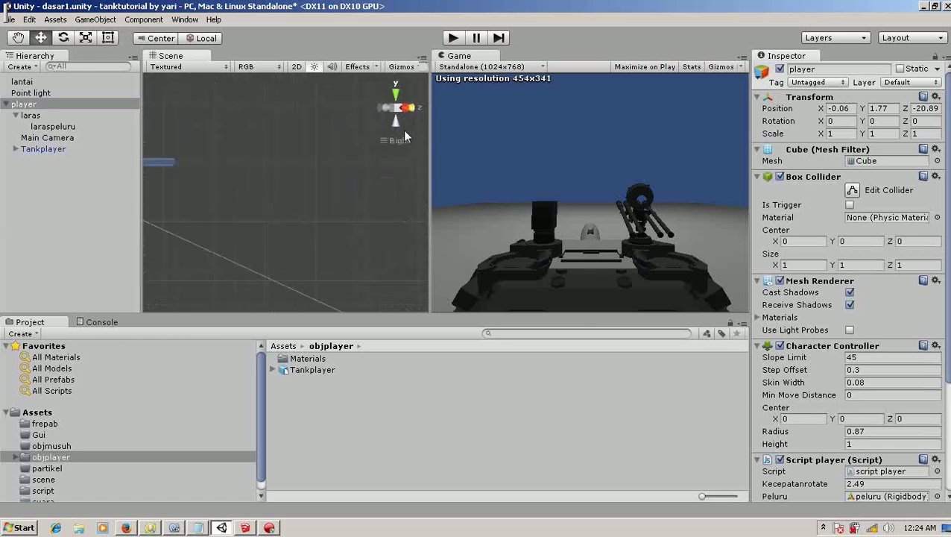
mouse_move(332, 171)
middle_mouse_down()
mouse_move(493, 178)
mouse_move(615, 202)
middle_mouse_up()
middle_click_drag(344, 250, 396, 254)
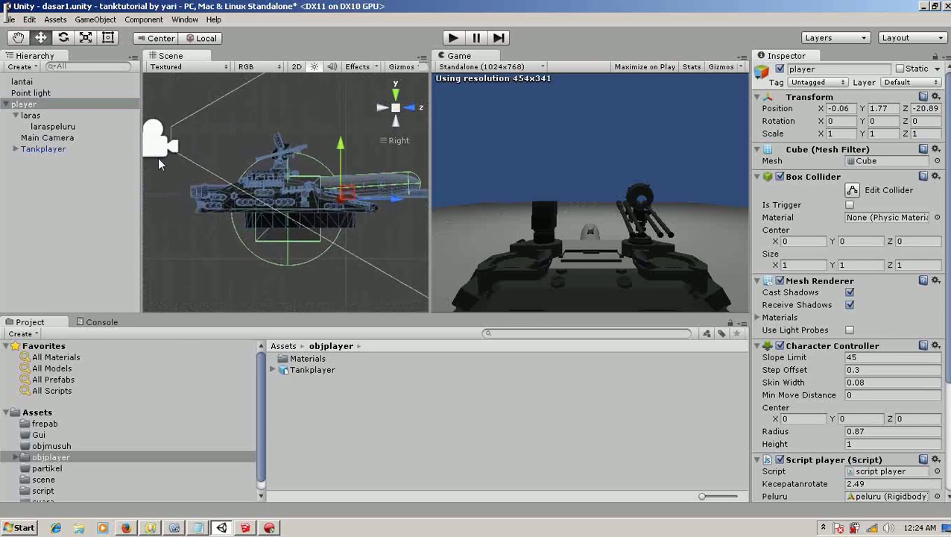
Turn off the Mesh Renderer on player and laras to hide the cube and capsule.
left_click(780, 281)
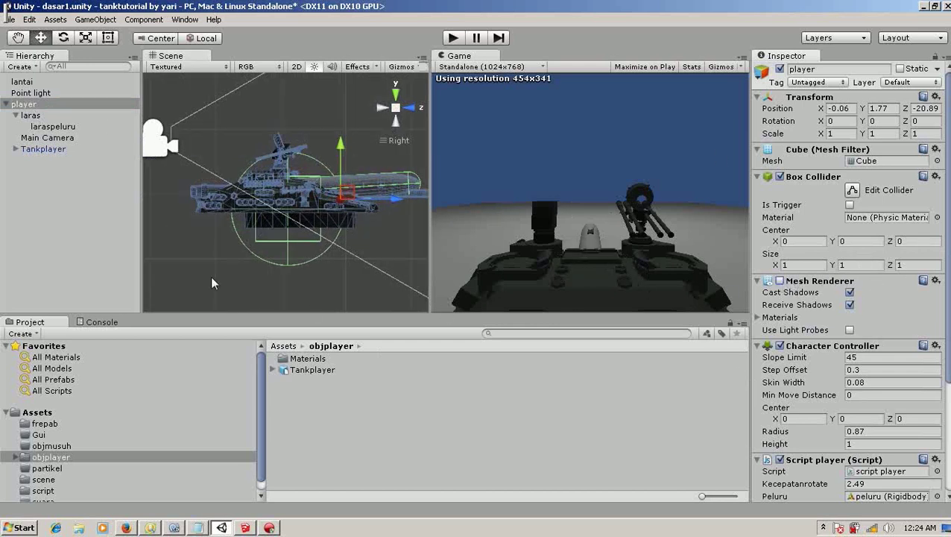
left_click(30, 116)
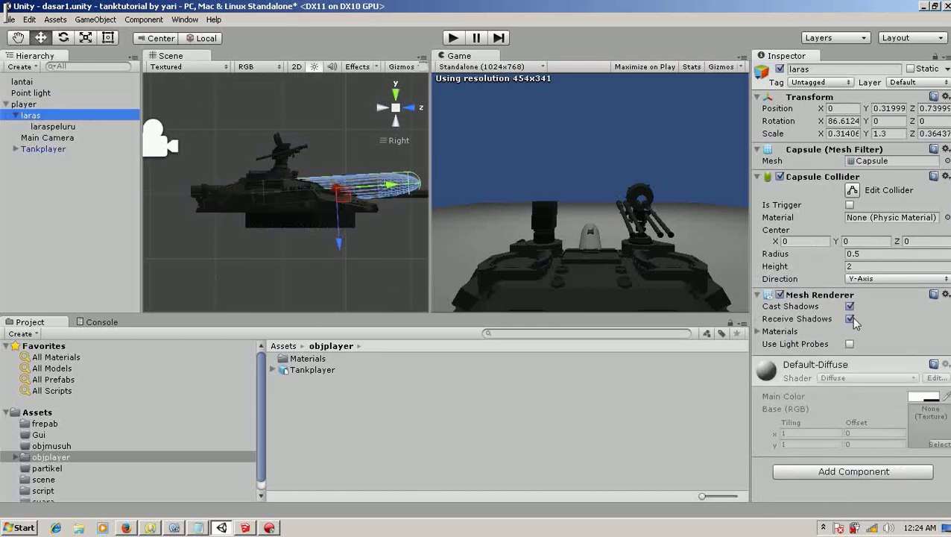
left_click(779, 295)
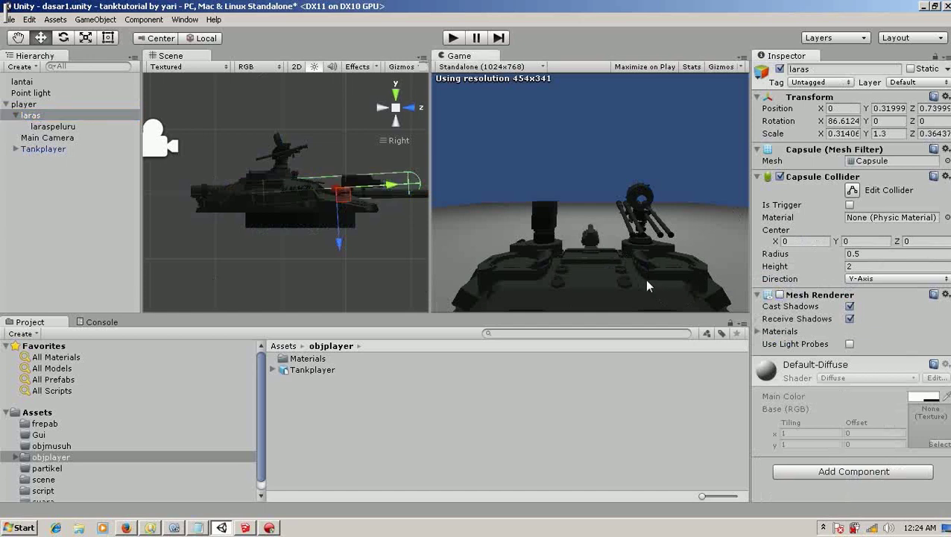
Move laraspeluru to the barrel tip at 0, 1.917, 0.61 and enter Play mode.
left_click(52, 126)
mouse_move(251, 169)
middle_mouse_down()
mouse_move(312, 215)
mouse_move(196, 206)
middle_mouse_up()
left_click_drag(302, 176, 372, 177)
left_click_drag(325, 138, 319, 133)
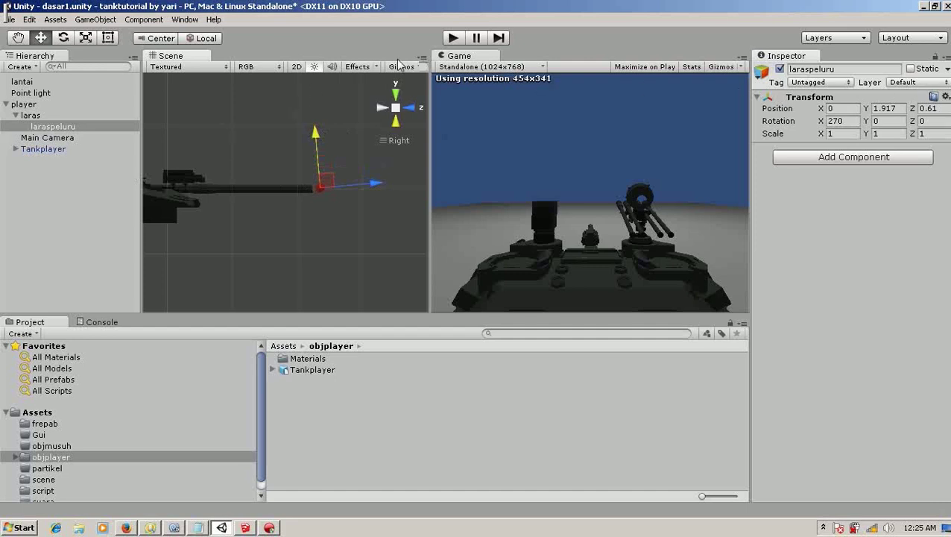
left_click(453, 37)
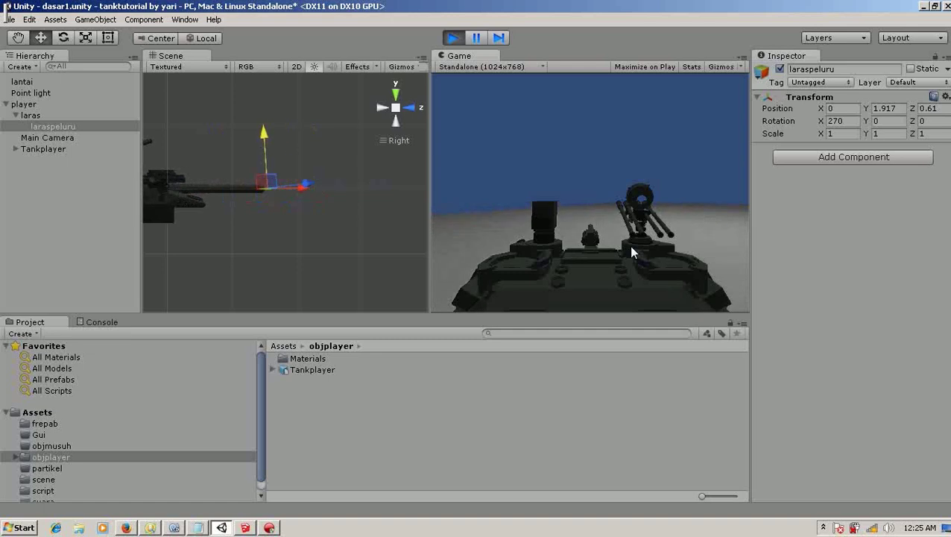
Switch the Scene view to perspective, fire a shell in the Game view, then stop Play mode.
left_click(206, 236)
scroll(241, 227, "down", 3)
left_click(395, 106)
middle_click_drag(330, 253, 326, 252)
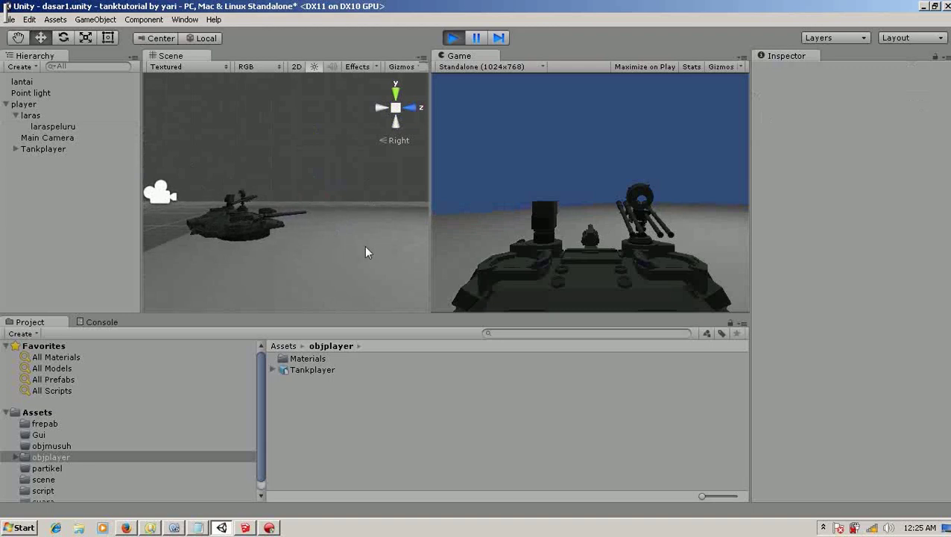
left_click(586, 215)
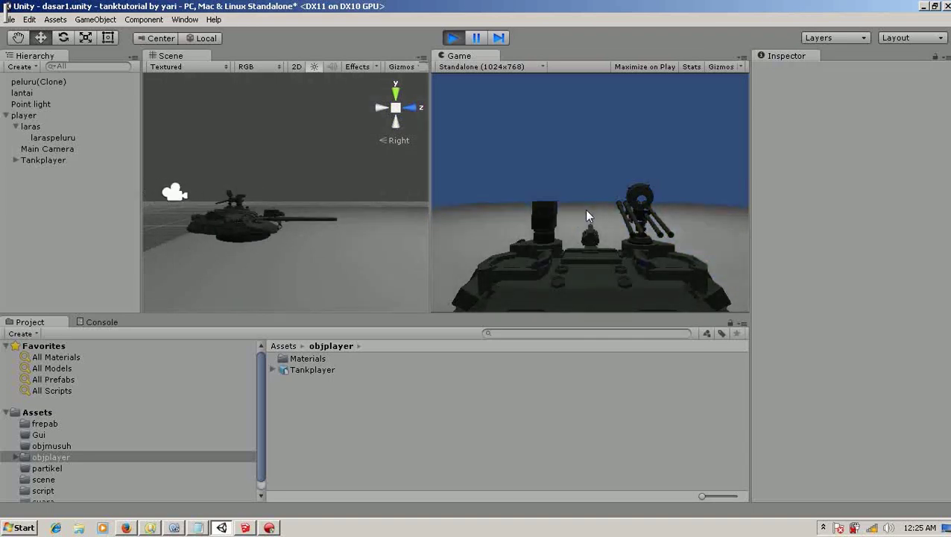
left_click(456, 38)
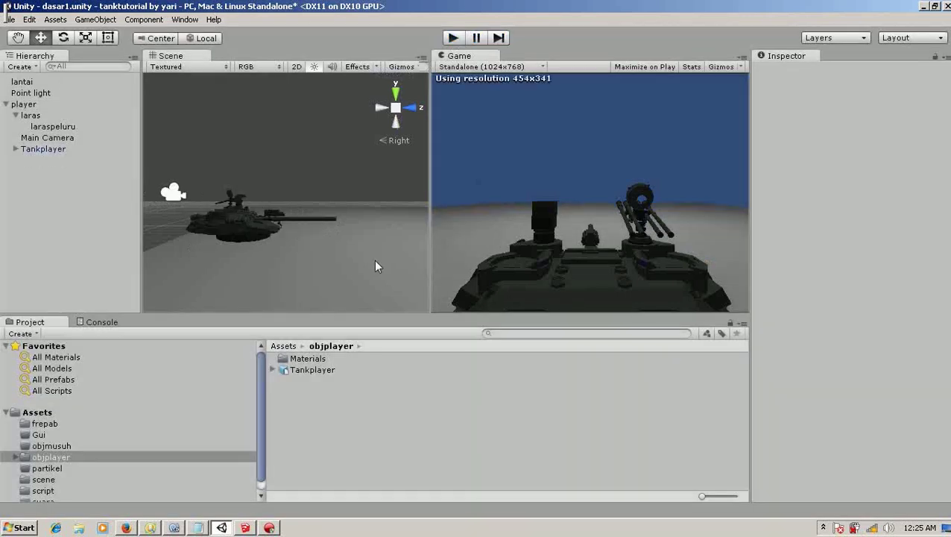